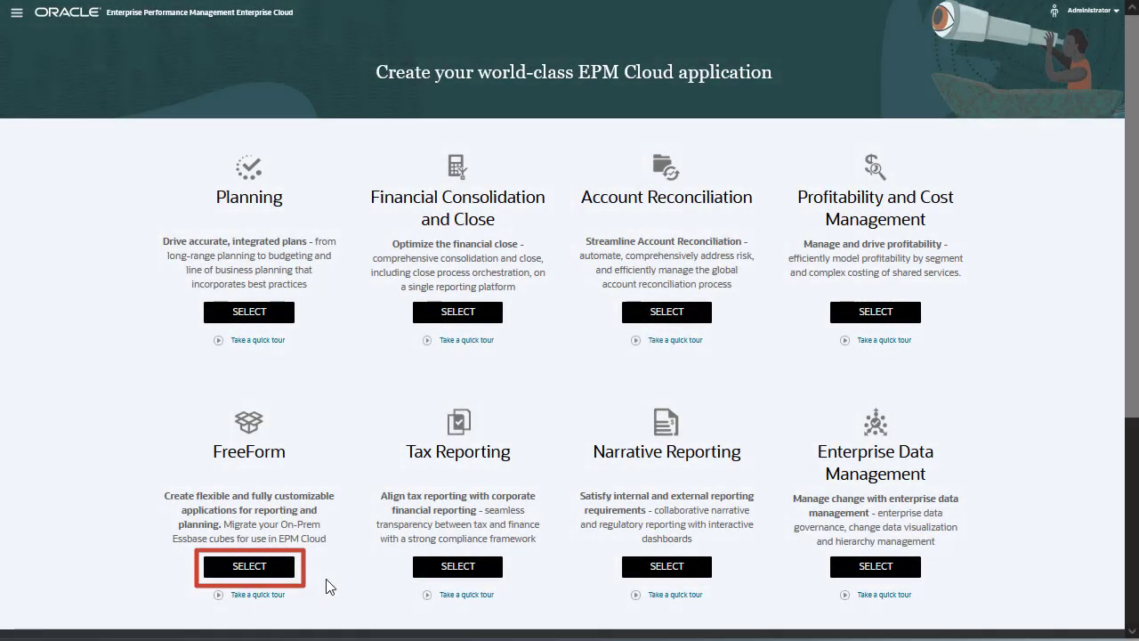
# Step: Start a new FreeForm application, keeping the Import Essbase OTL/LCM setup option
pyautogui.click(249, 566)
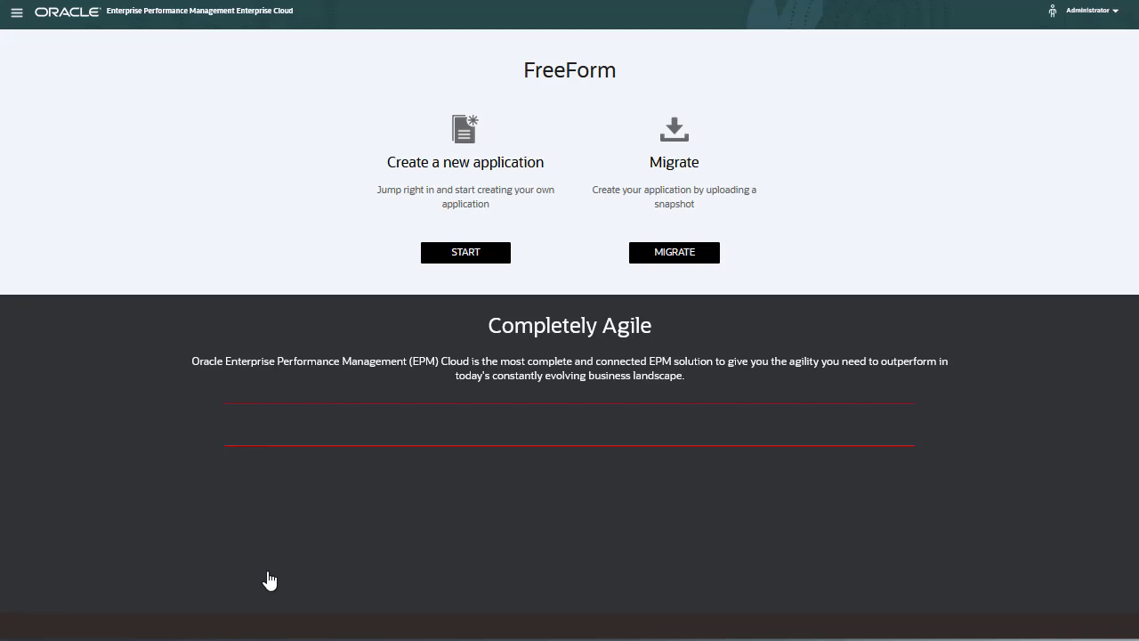
pyautogui.click(492, 257)
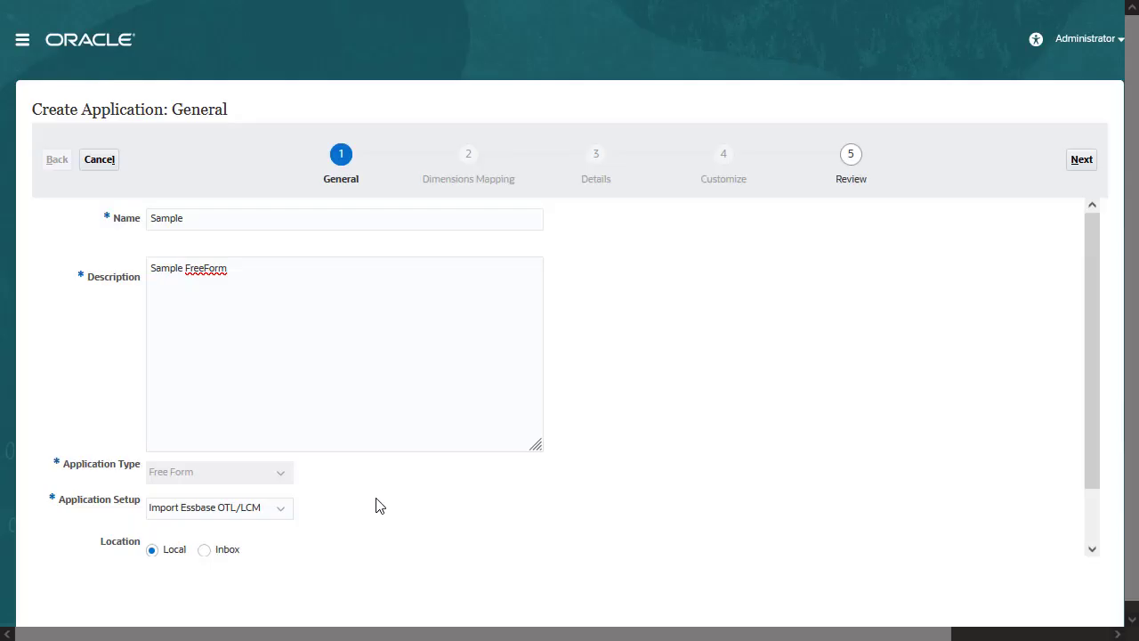
pyautogui.click(279, 514)
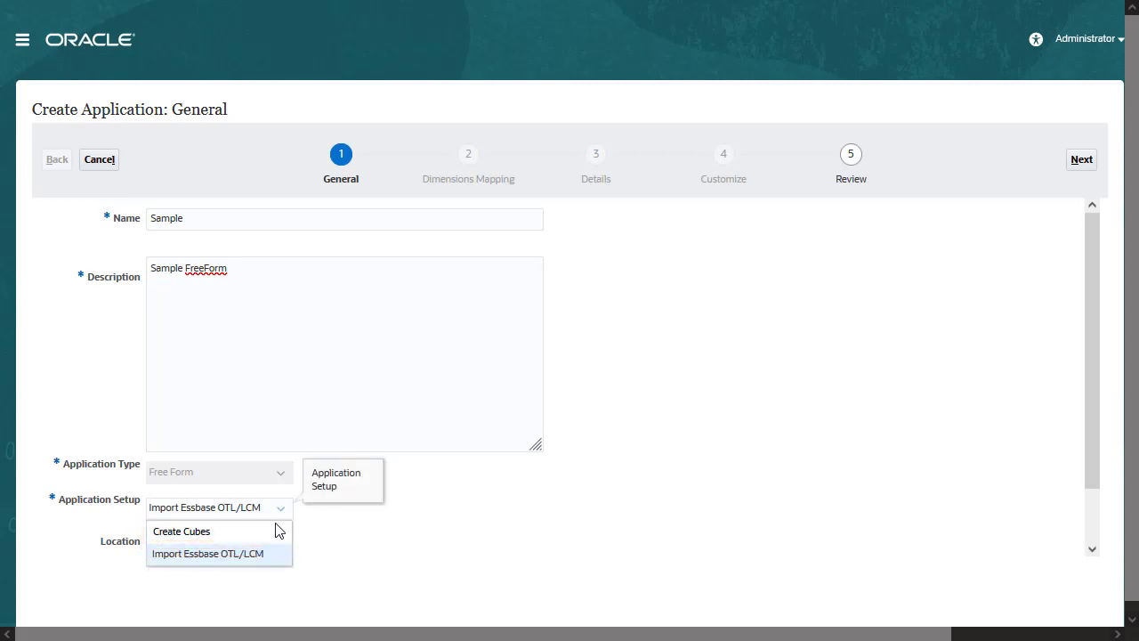
pyautogui.click(278, 563)
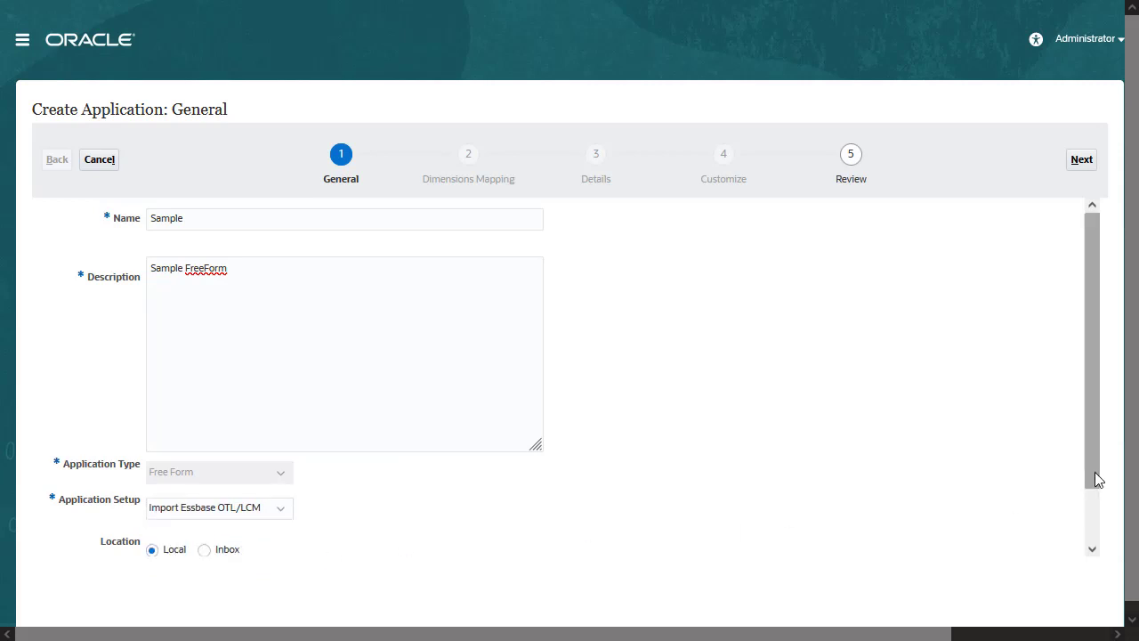
# Step: Import SampleBasic_Essbase_App.zip and create the Sample application
pyautogui.moveTo(1094, 473); pyautogui.dragTo(1089, 516)
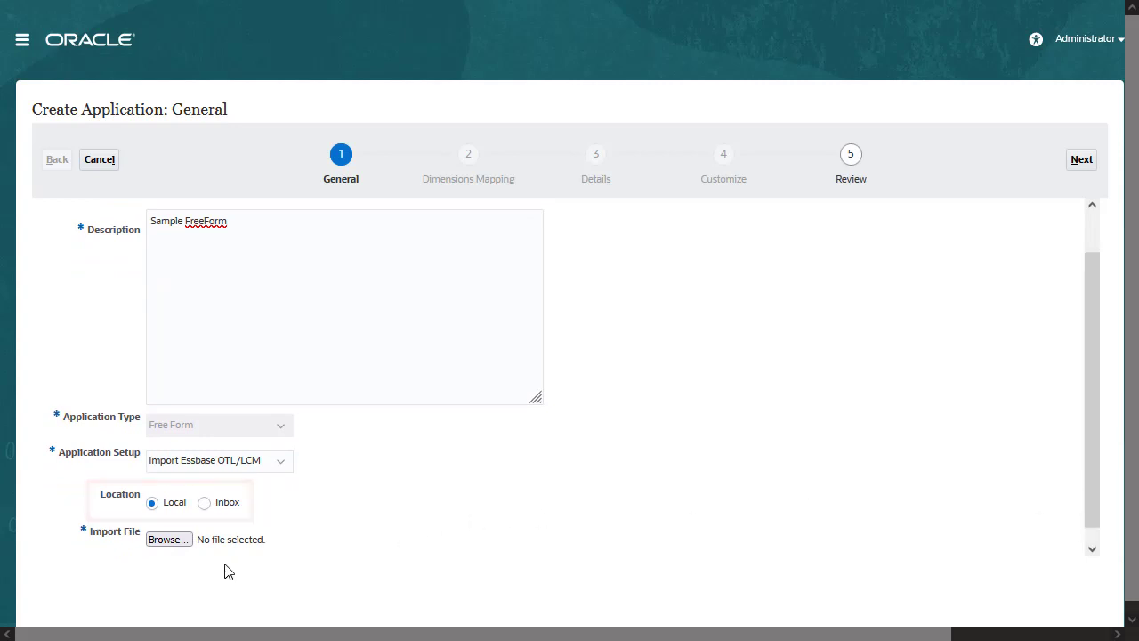
pyautogui.click(175, 540)
pyautogui.click(498, 129)
pyautogui.click(720, 247)
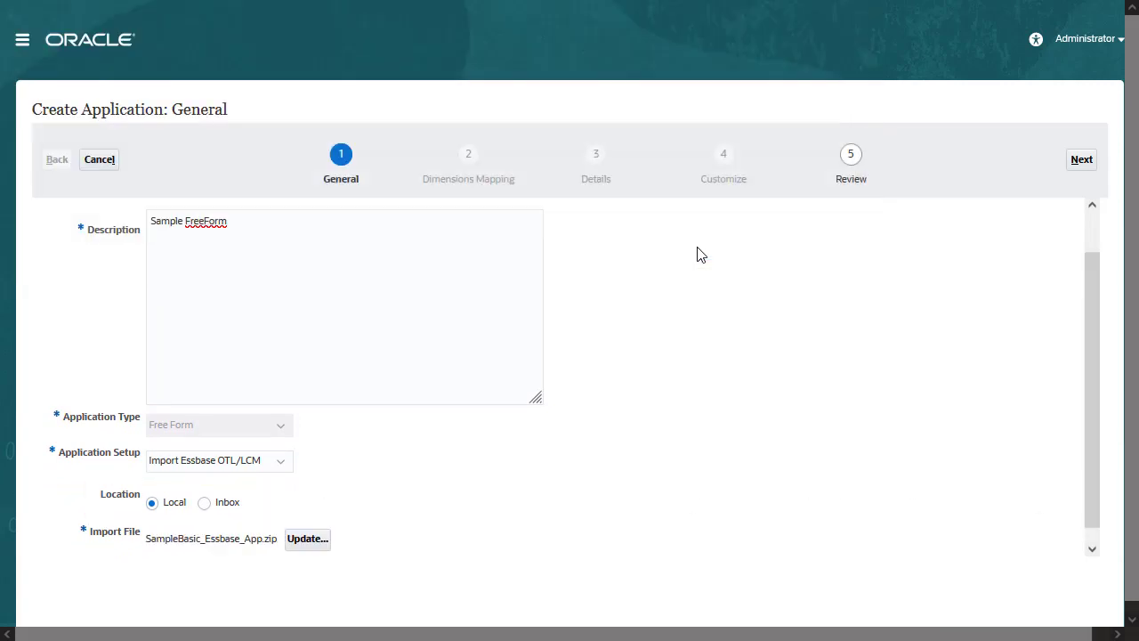
pyautogui.click(1077, 163)
pyautogui.click(1076, 165)
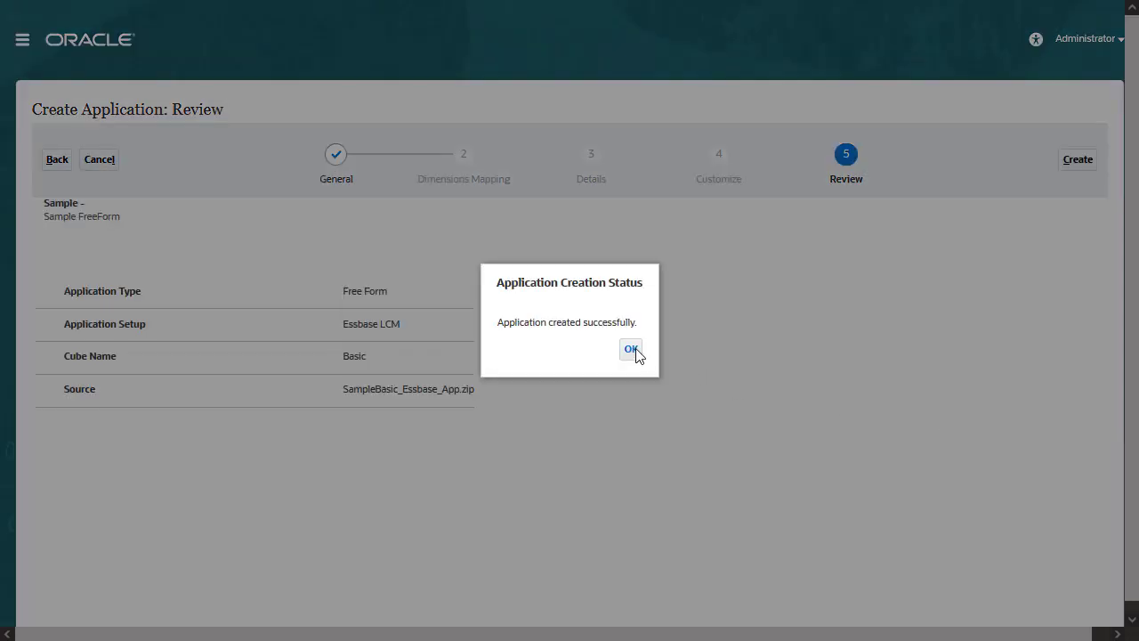
# Step: Acknowledge the Sample application's successful creation in the status dialog
pyautogui.click(633, 350)
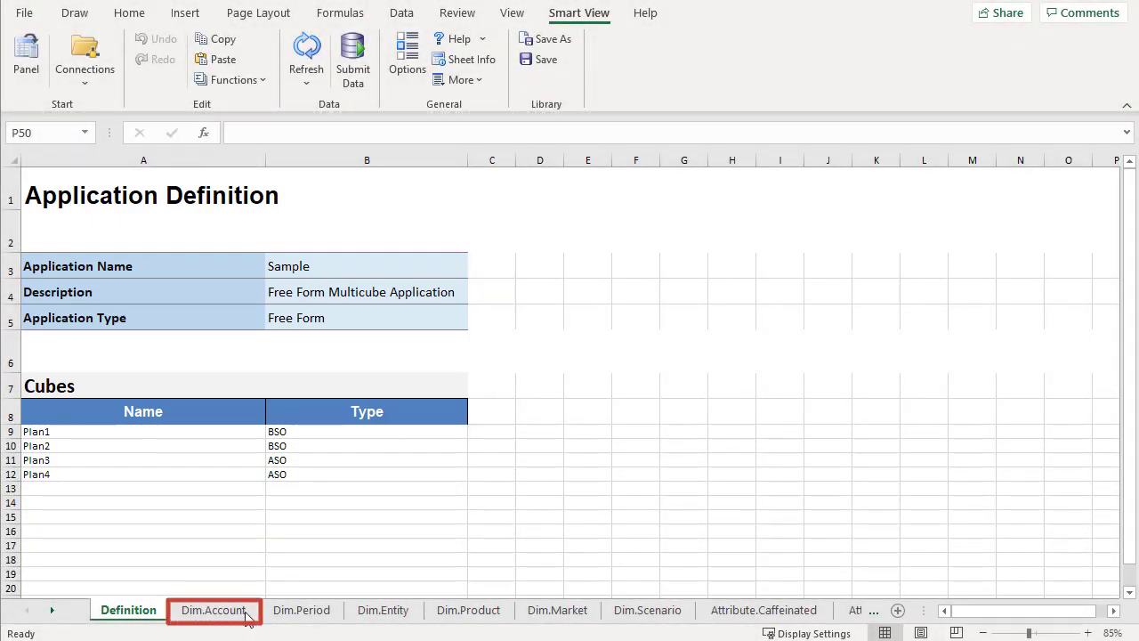
# Step: Review the Dim.Account, Attribute.Caffeinated, Variables and Security sheets of the template workbook
pyautogui.click(247, 614)
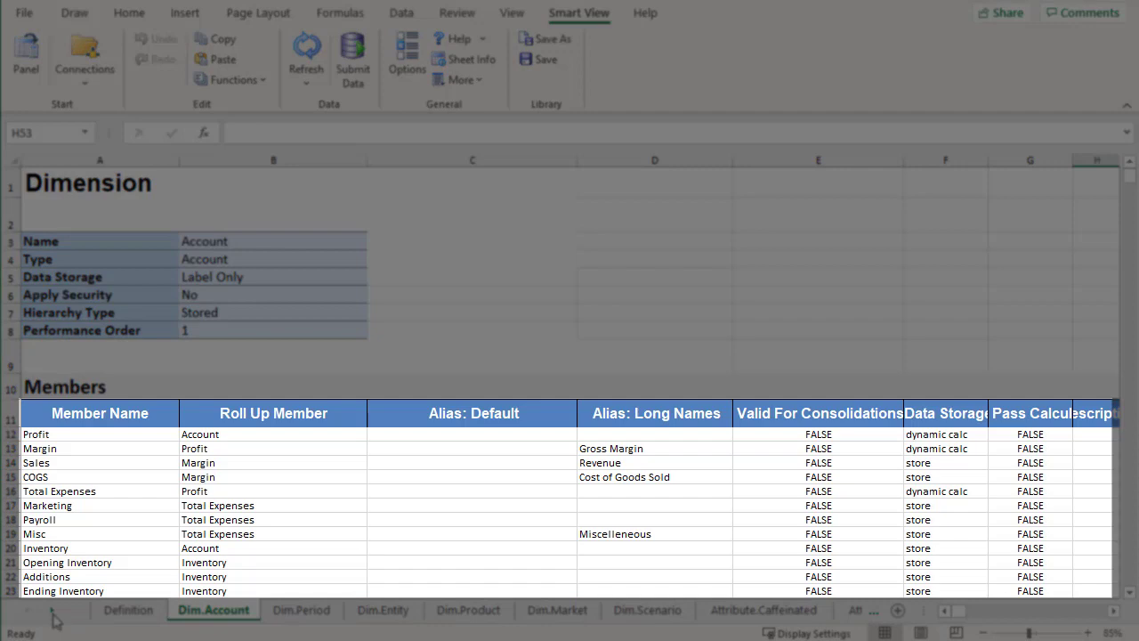
pyautogui.click(53, 614)
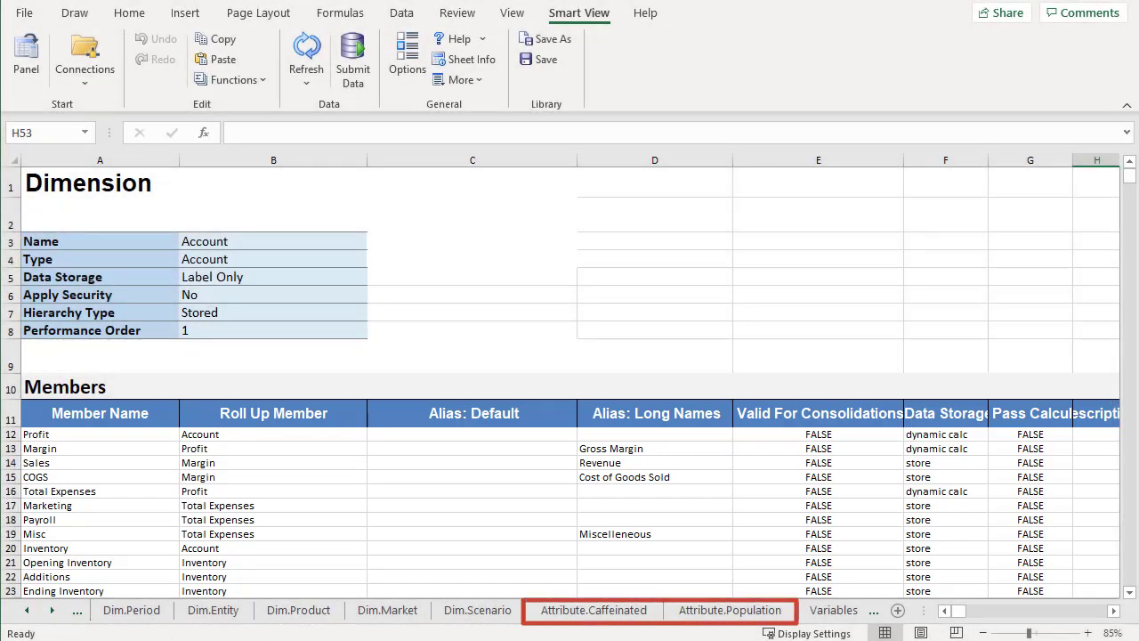
pyautogui.click(609, 614)
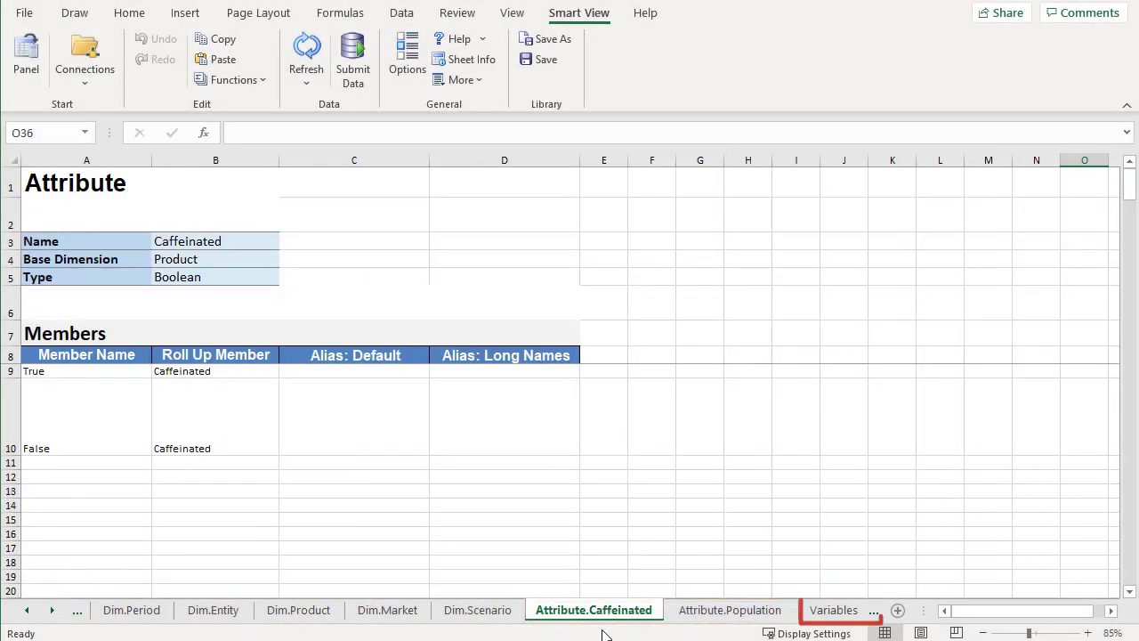
pyautogui.click(757, 612)
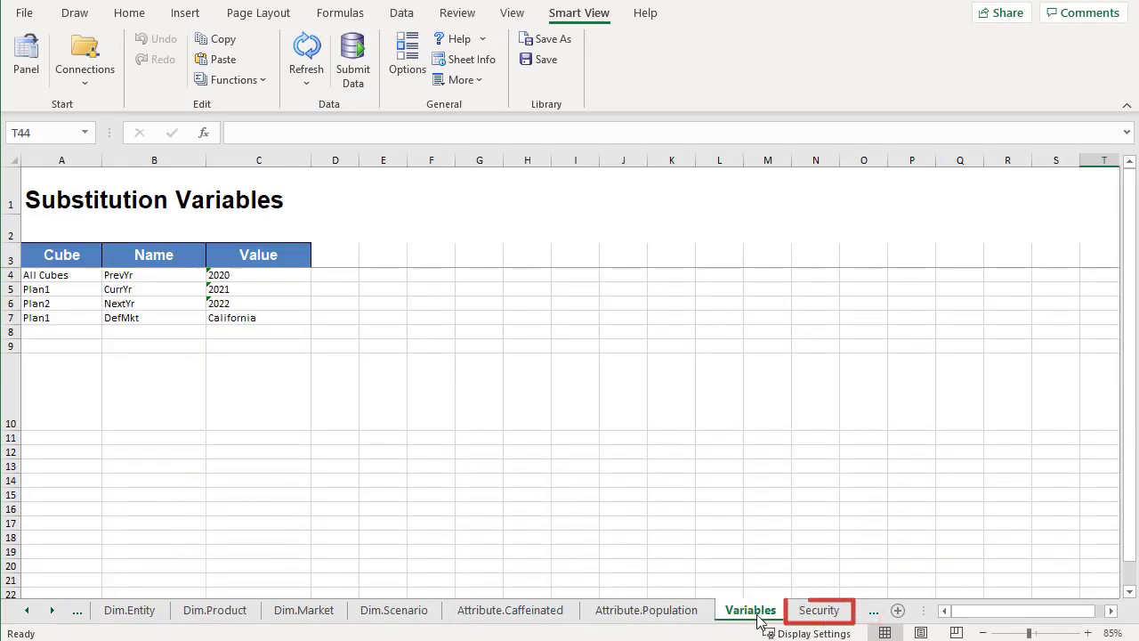
pyautogui.click(818, 610)
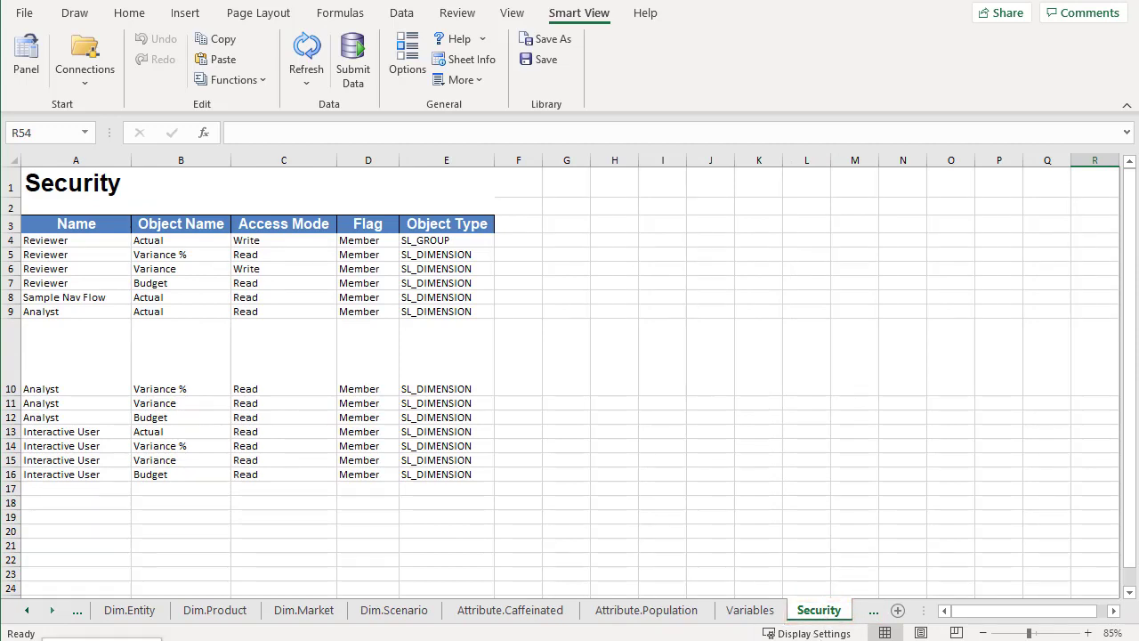
pyautogui.click(52, 611)
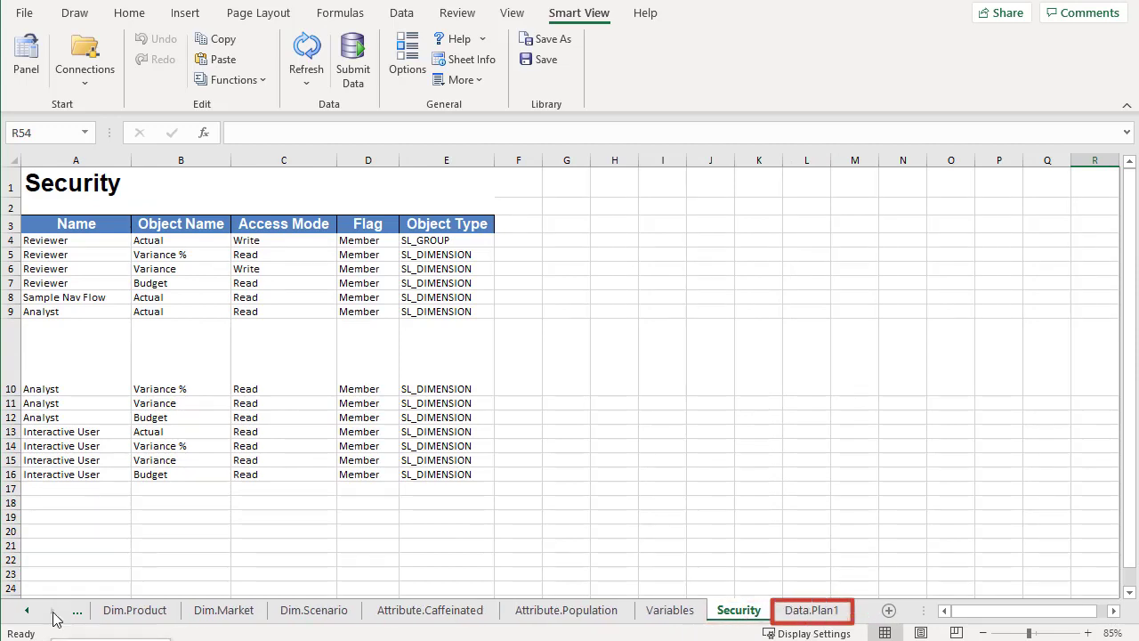
# Step: Look over the Data.Plan1 cube data, then bring up the Smart View connections panel
pyautogui.click(815, 613)
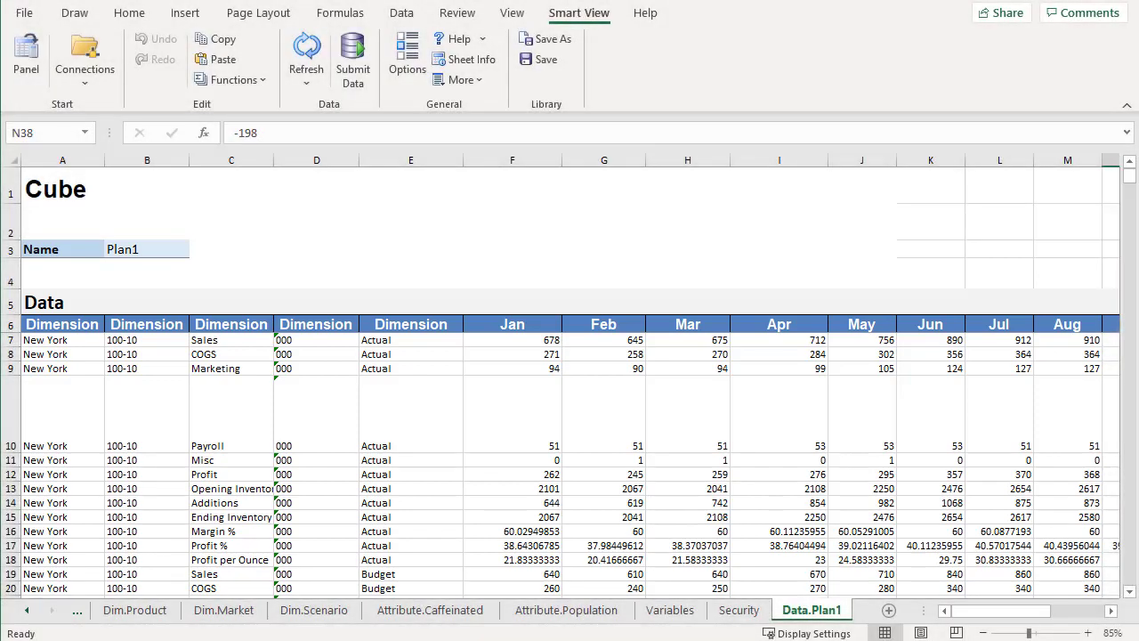
pyautogui.click(26, 58)
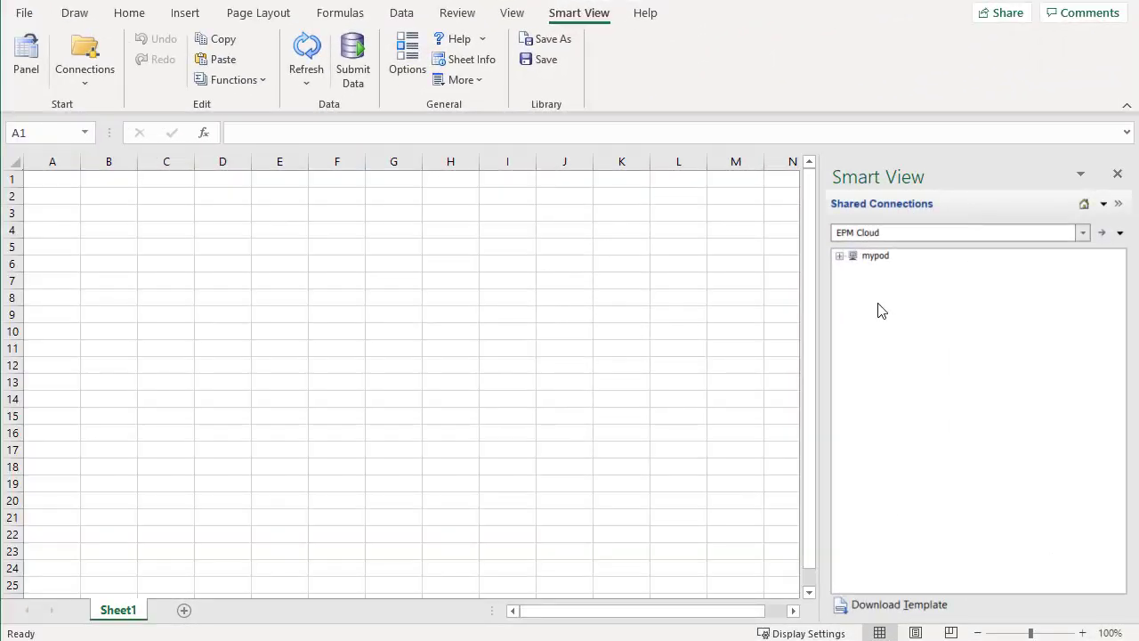
# Step: Expand mypod > Sample > Dimensions to list Market, Measures, Product, Scenario and Year
pyautogui.click(839, 255)
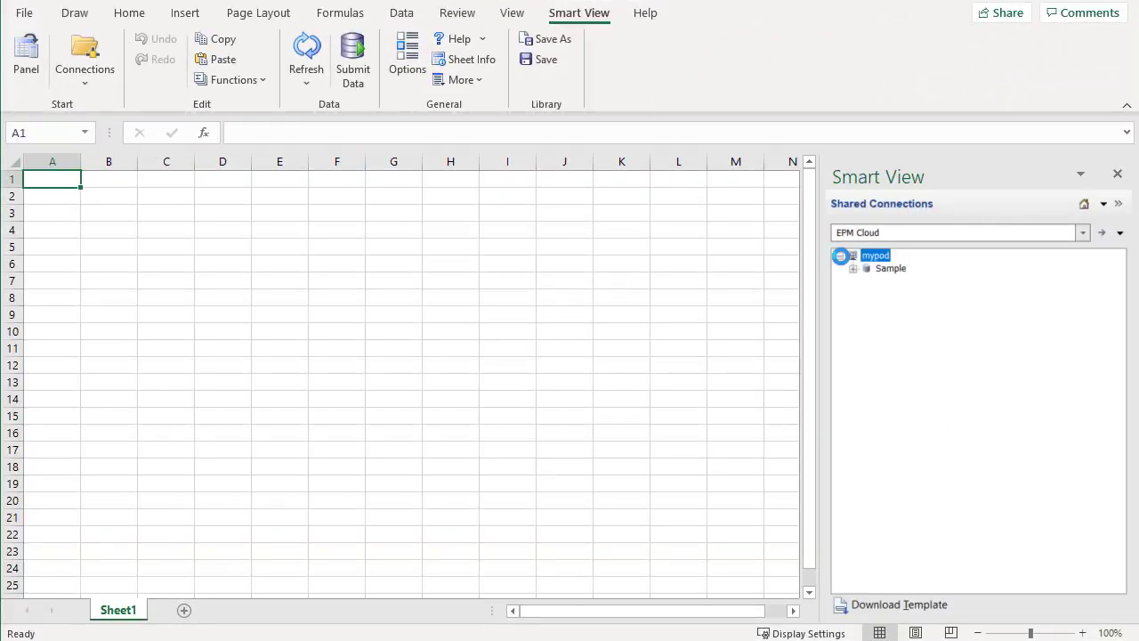
pyautogui.click(853, 268)
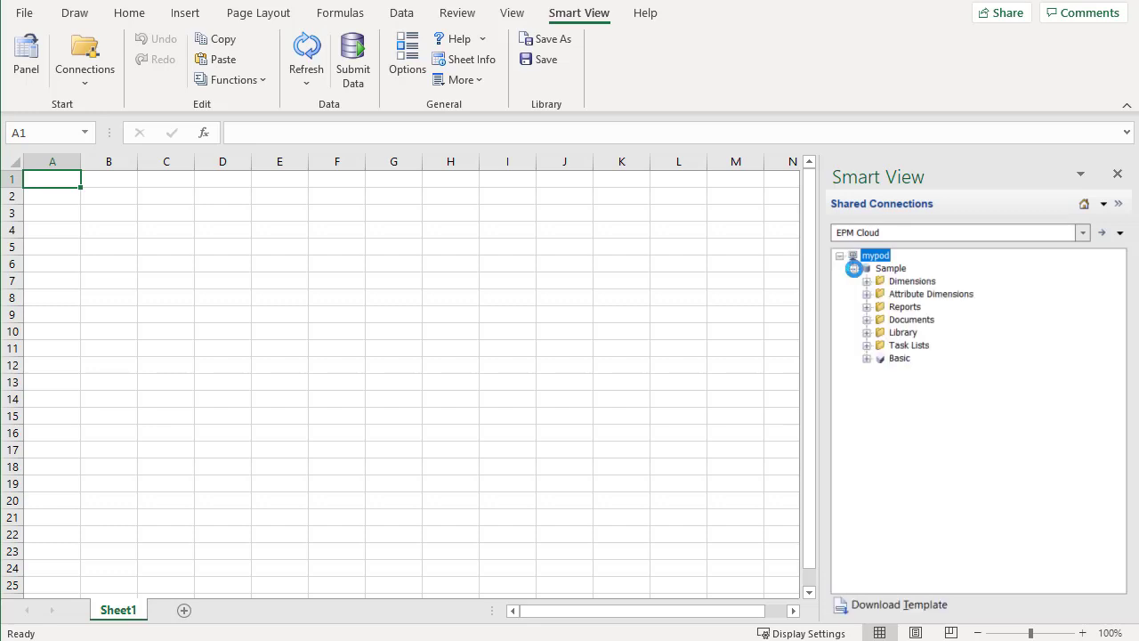
pyautogui.click(867, 281)
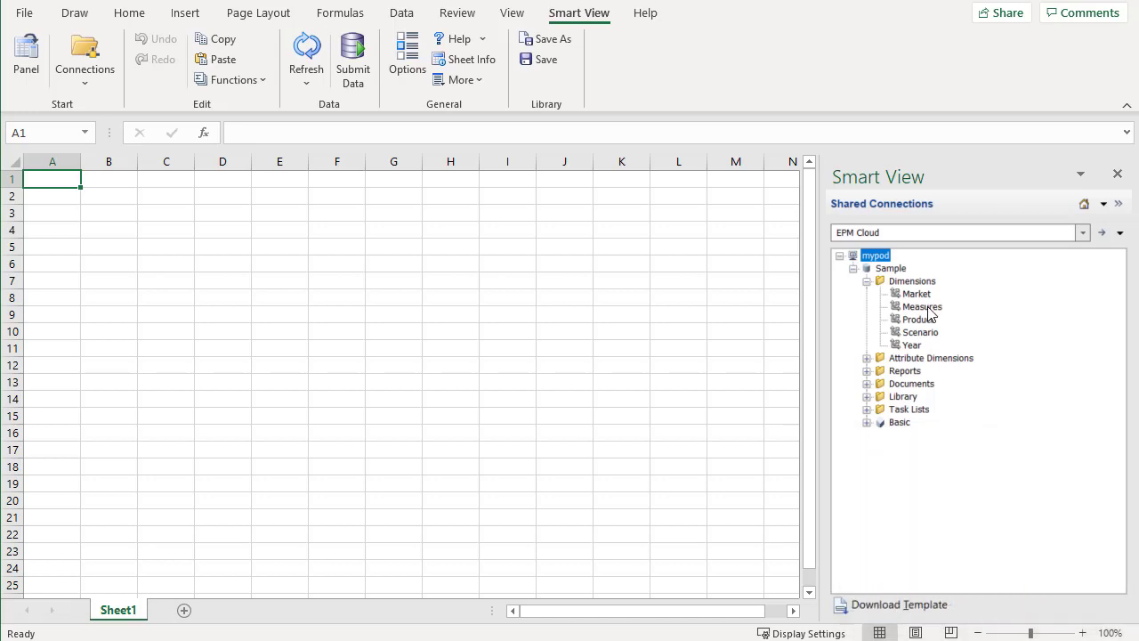
# Step: Load the Measures dimension into the sheet expanded to all levels
pyautogui.doubleClick(927, 307)
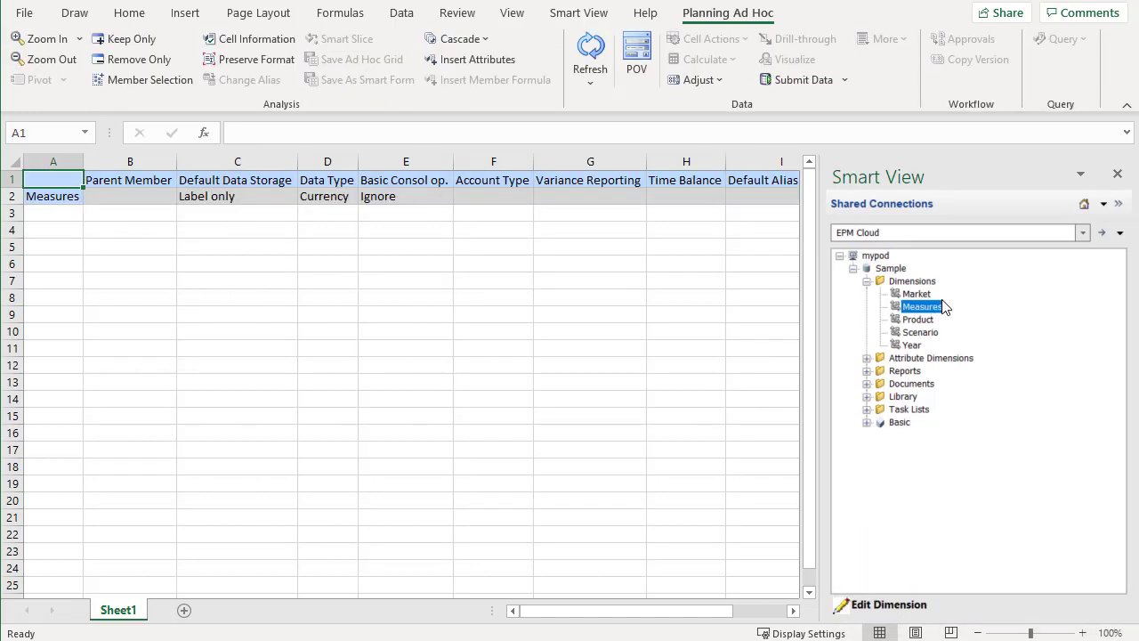
pyautogui.click(1118, 174)
pyautogui.click(57, 192)
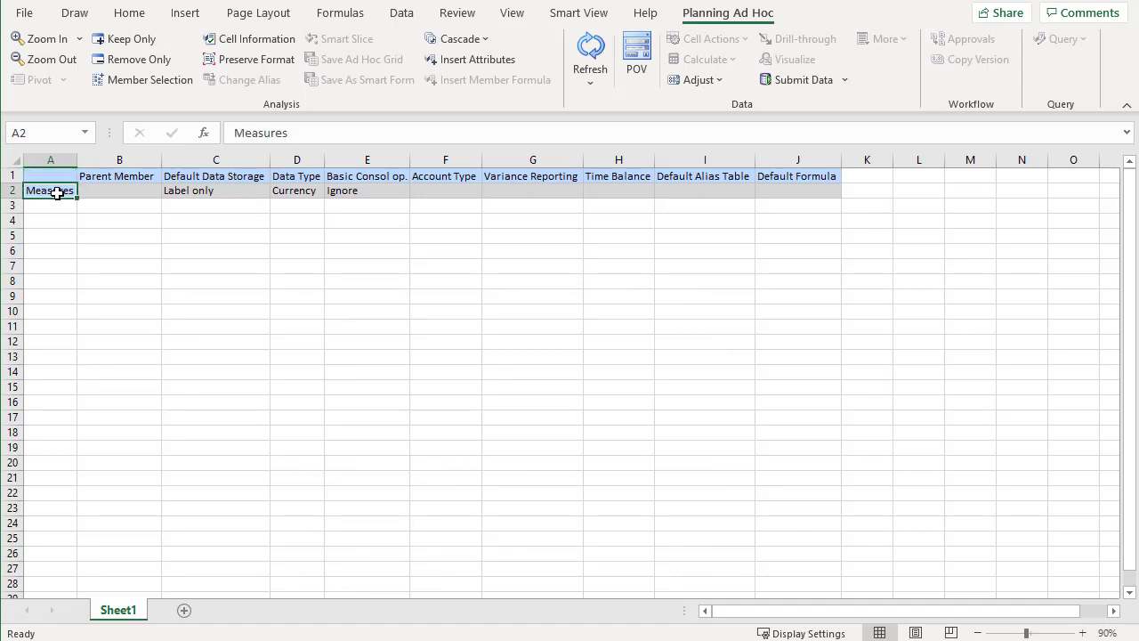
pyautogui.click(80, 40)
pyautogui.click(84, 85)
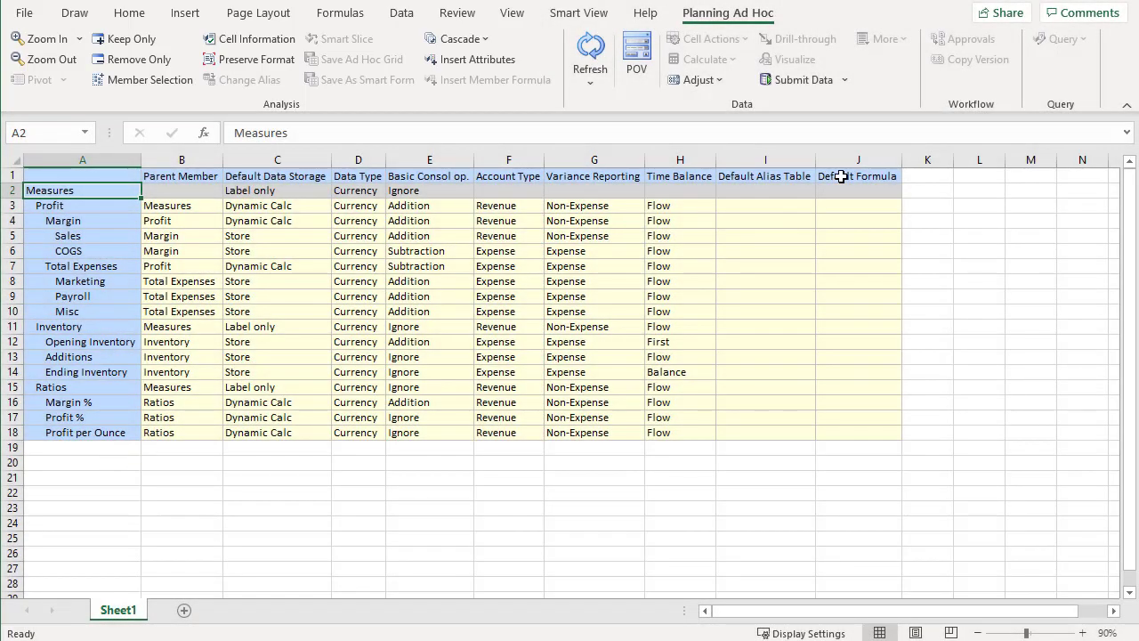
# Step: Add a Basic Formula property column in J1 and refresh to fill its values
pyautogui.click(840, 176)
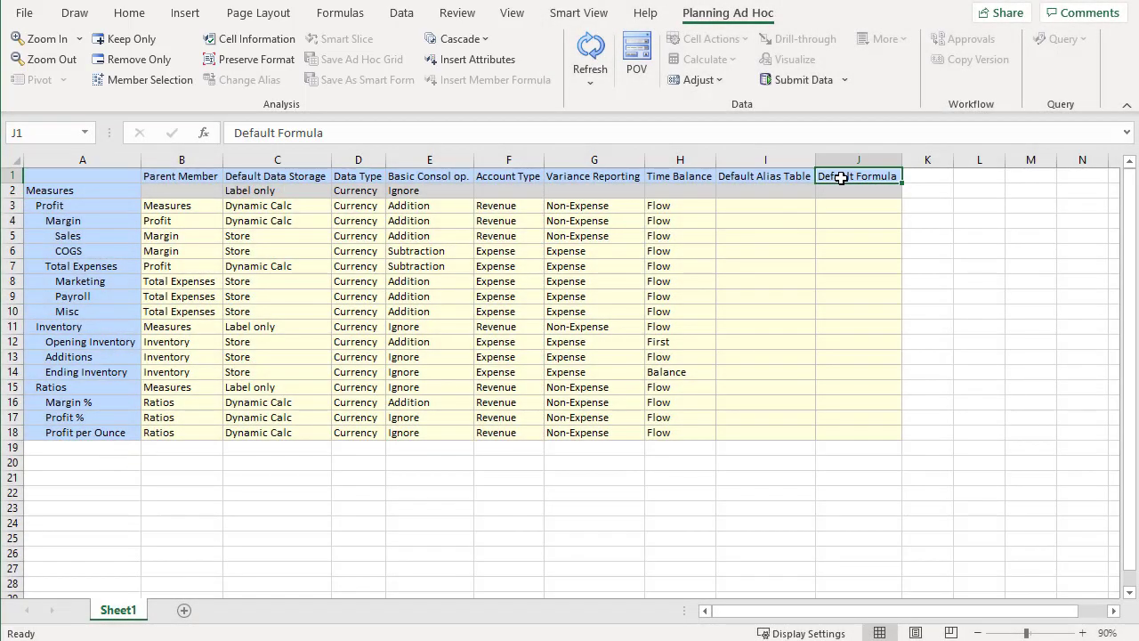
pyautogui.click(143, 79)
pyautogui.click(361, 470)
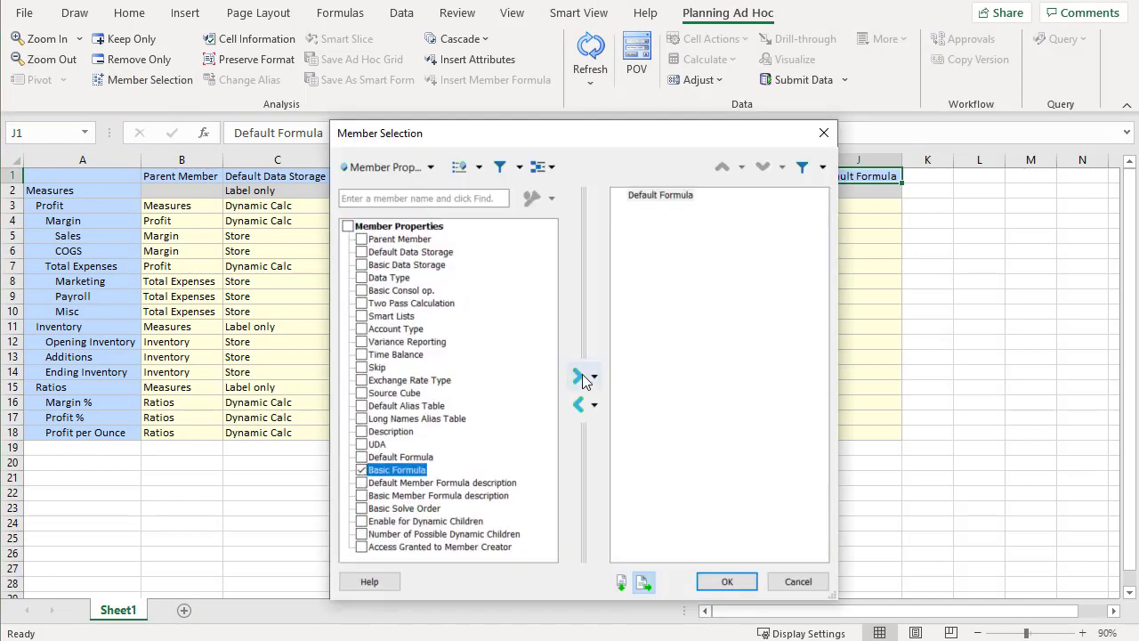
pyautogui.click(579, 378)
pyautogui.click(721, 579)
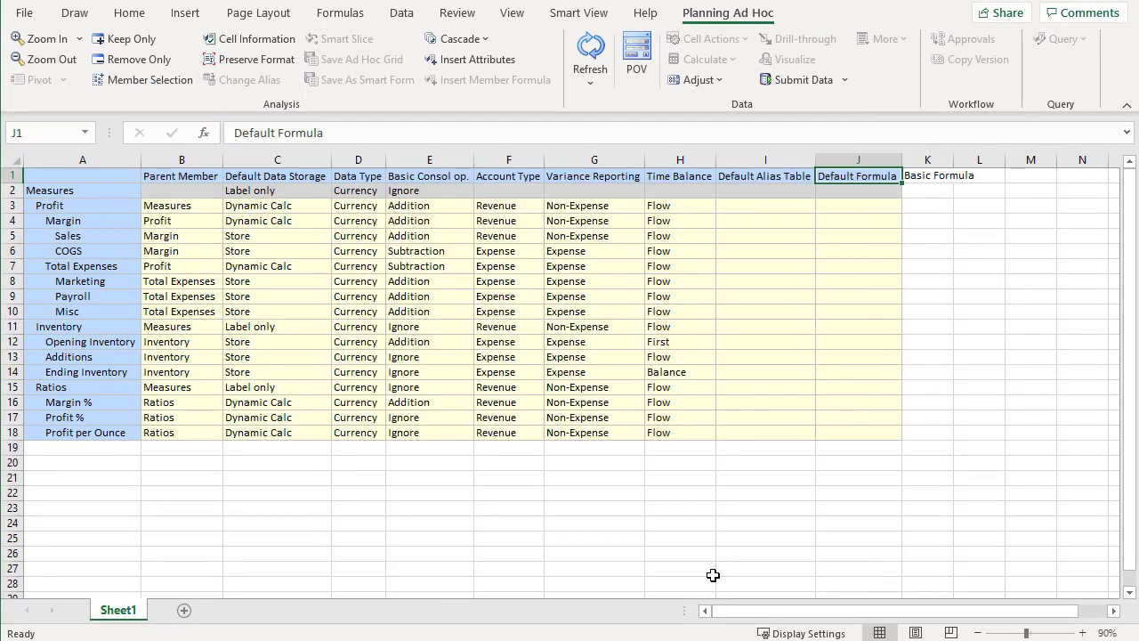
pyautogui.click(590, 49)
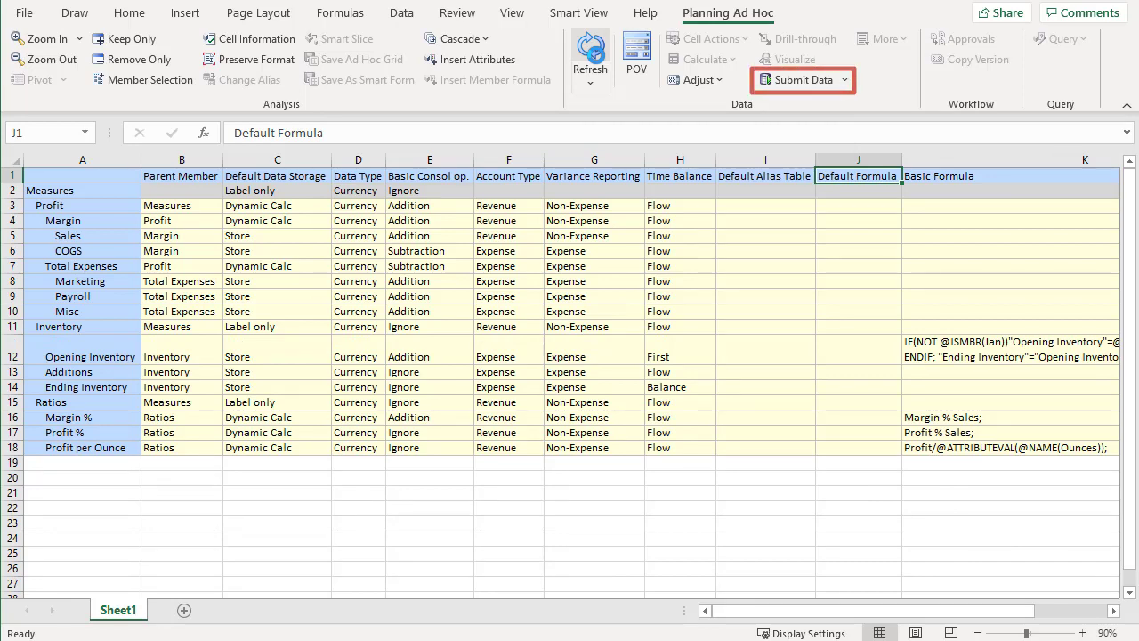
# Step: Refresh the Sample database from the Dimensions folder in the Smart View panel
pyautogui.click(578, 13)
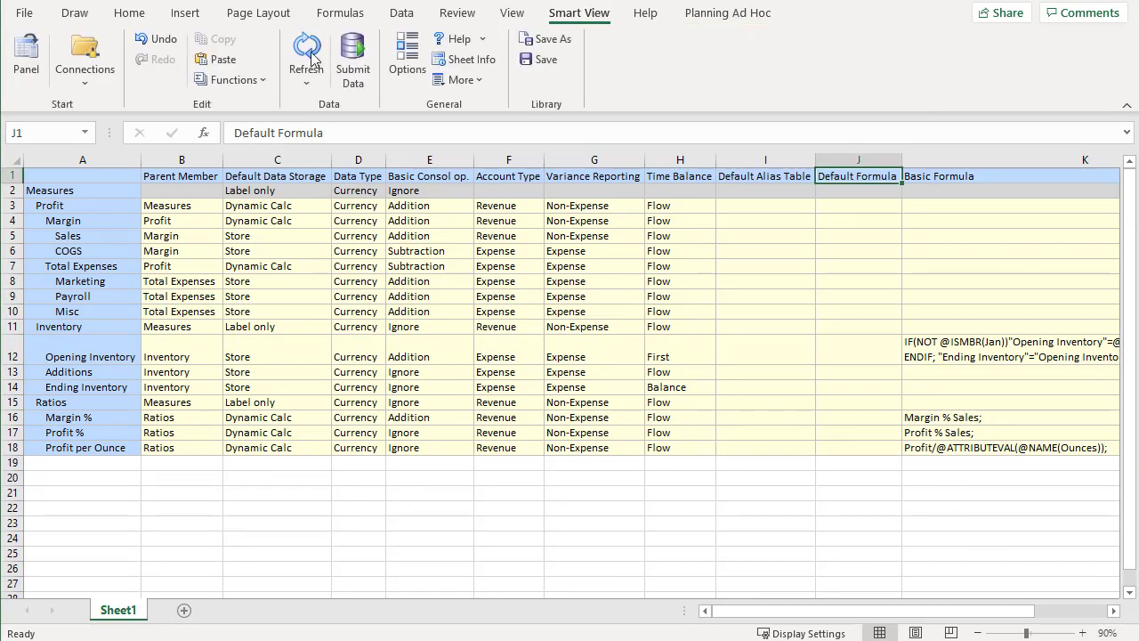
pyautogui.click(26, 55)
pyautogui.rightClick(927, 281)
pyautogui.click(1023, 289)
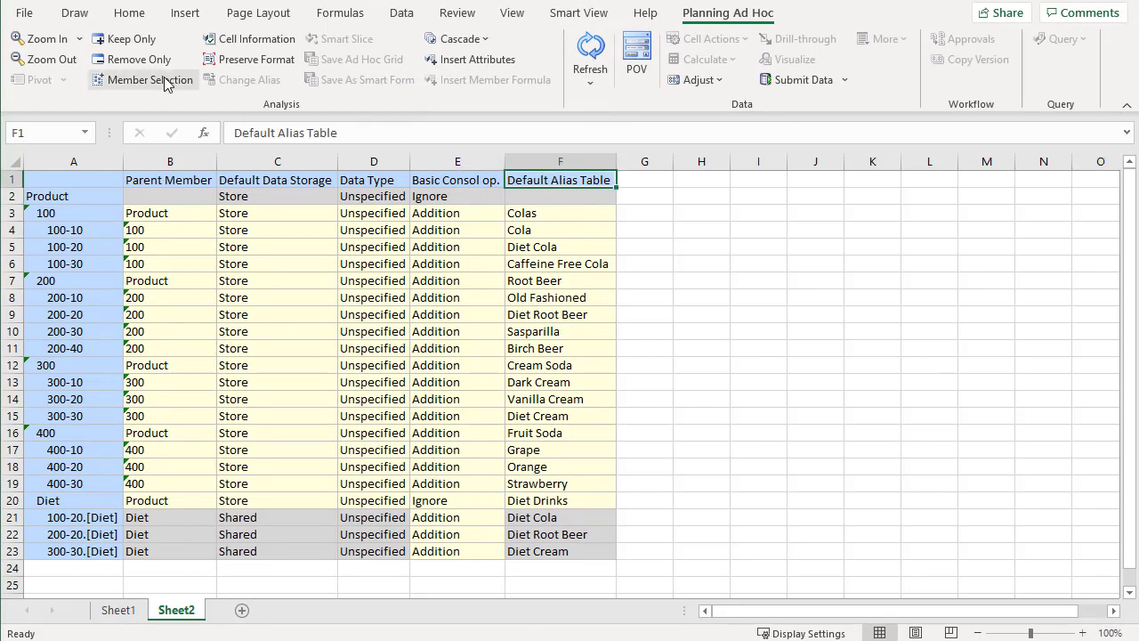
# Step: Add Caffeinated, Ounces, Pkg Type and Intro Date property columns to Product and refresh
pyautogui.click(141, 80)
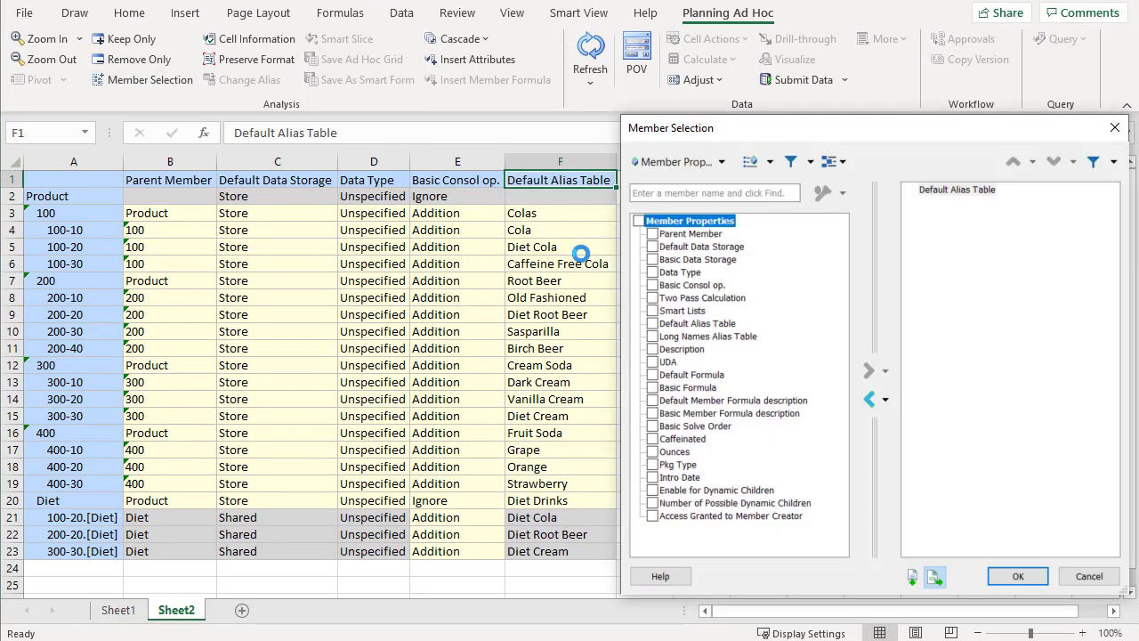
pyautogui.click(652, 438)
pyautogui.click(652, 464)
pyautogui.click(869, 372)
pyautogui.click(1018, 576)
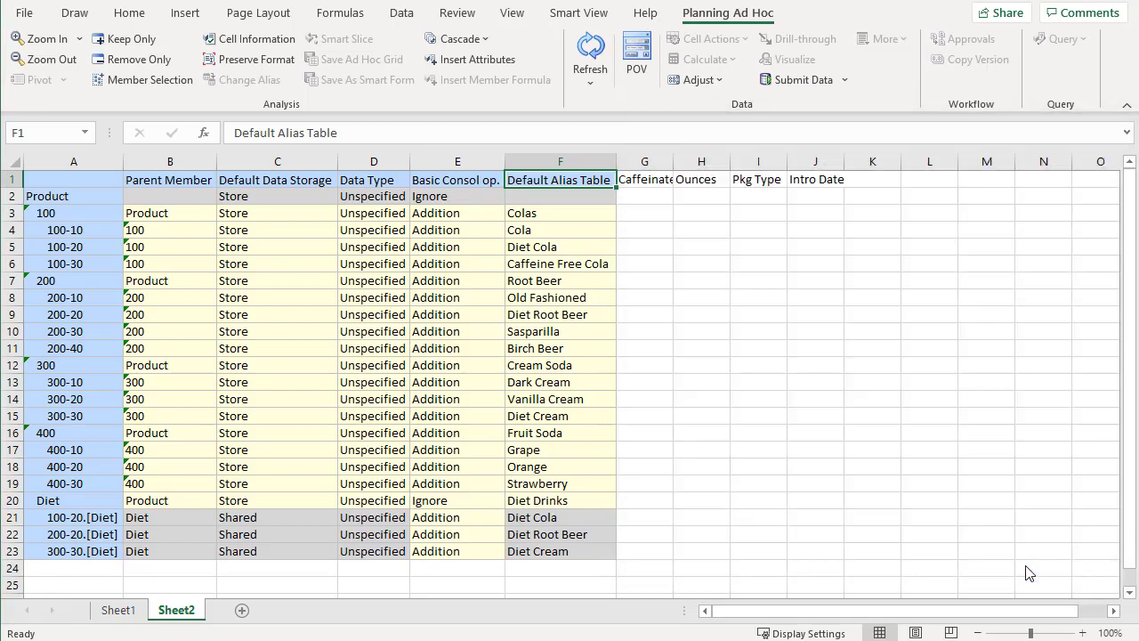
pyautogui.click(590, 53)
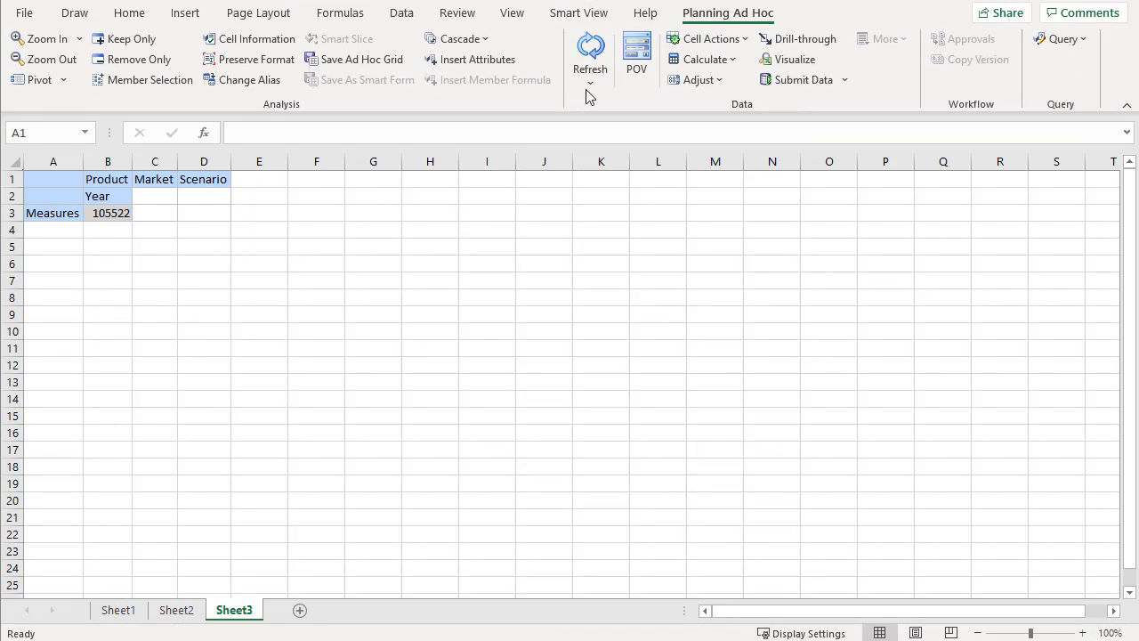
# Step: Toggle the POV and expand Measures to all levels in the ad hoc grid
pyautogui.click(637, 64)
pyautogui.click(637, 66)
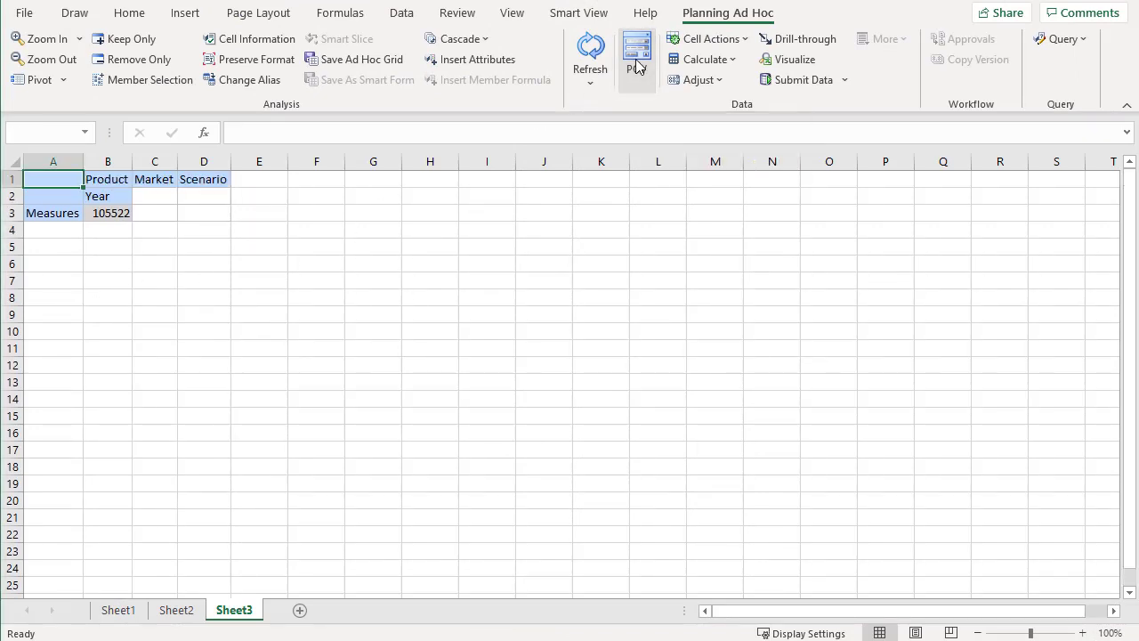
pyautogui.click(54, 213)
pyautogui.click(79, 39)
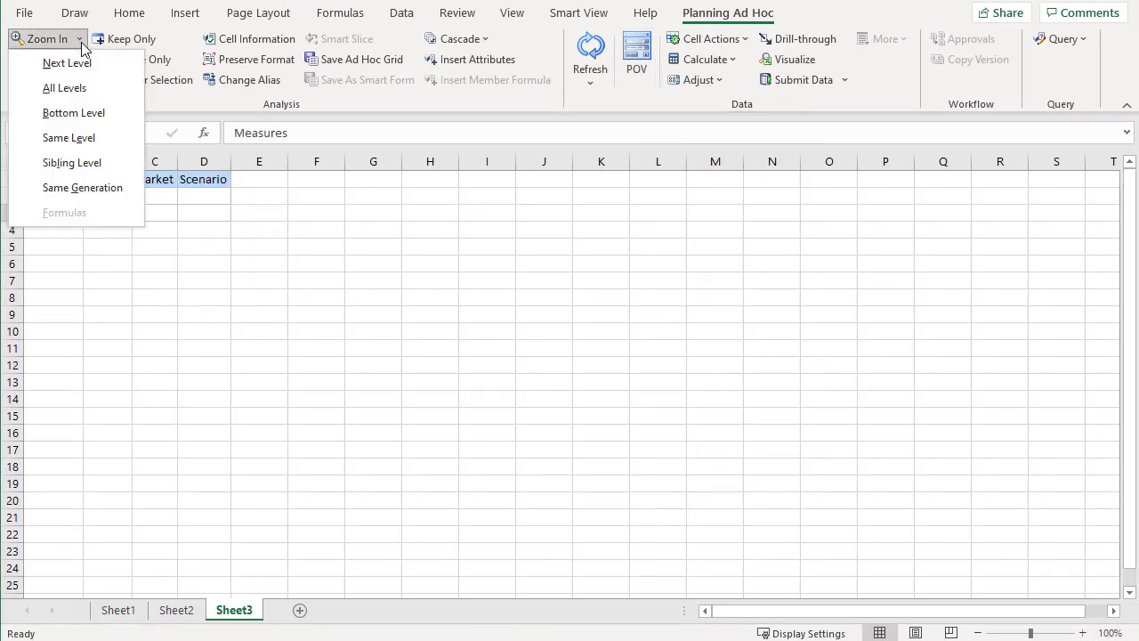
pyautogui.click(80, 87)
# Step: Expand Year to all levels, then keep only the Qtr2 column
pyautogui.click(188, 196)
pyautogui.click(79, 38)
pyautogui.click(53, 88)
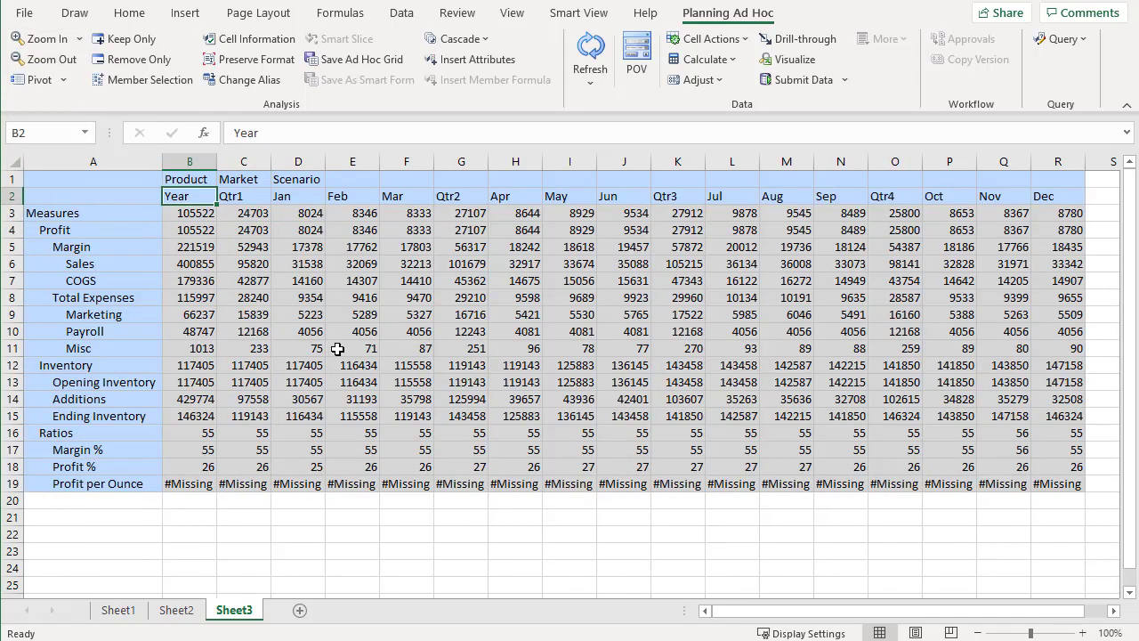
pyautogui.click(461, 196)
pyautogui.click(125, 39)
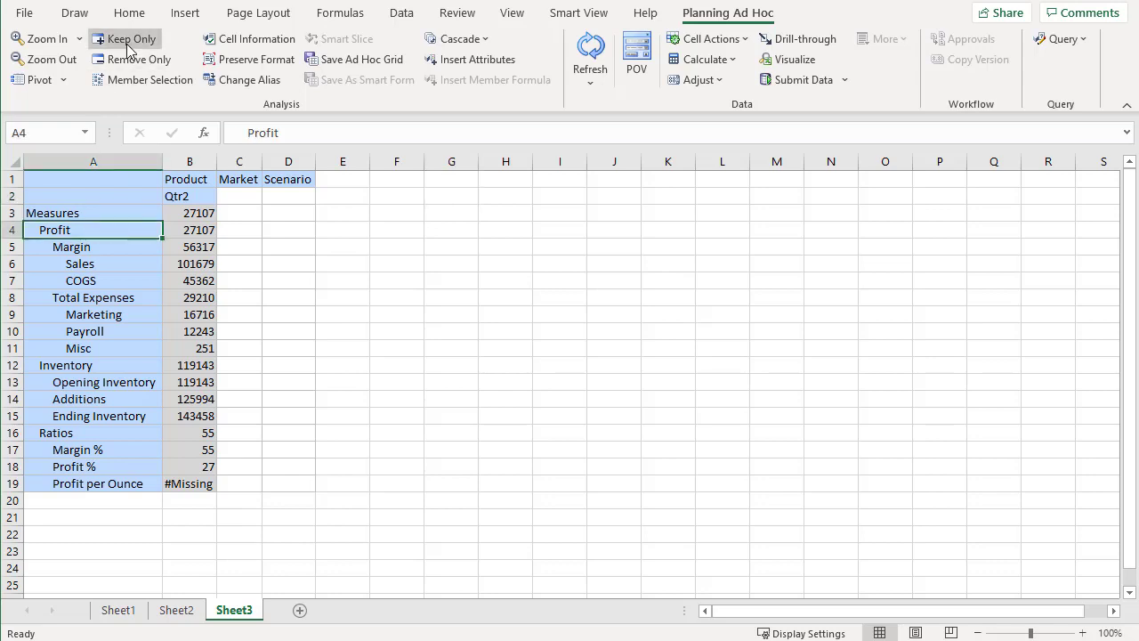
# Step: Save the ad hoc grid to /Library under the name Colas Variance
pyautogui.click(361, 59)
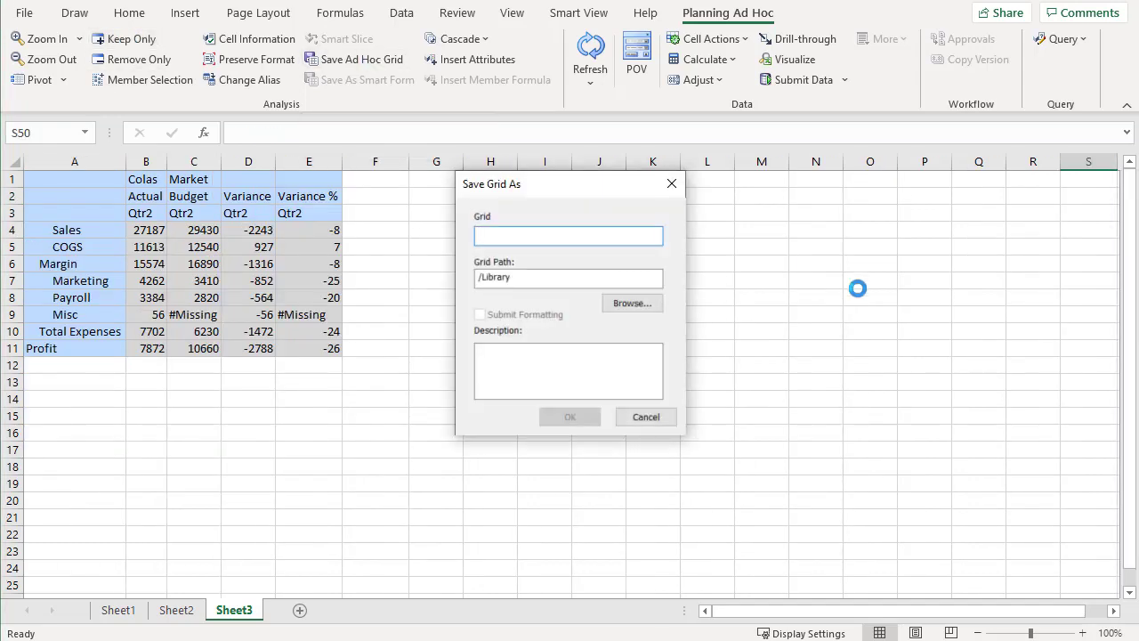
pyautogui.write('Colas Variance')
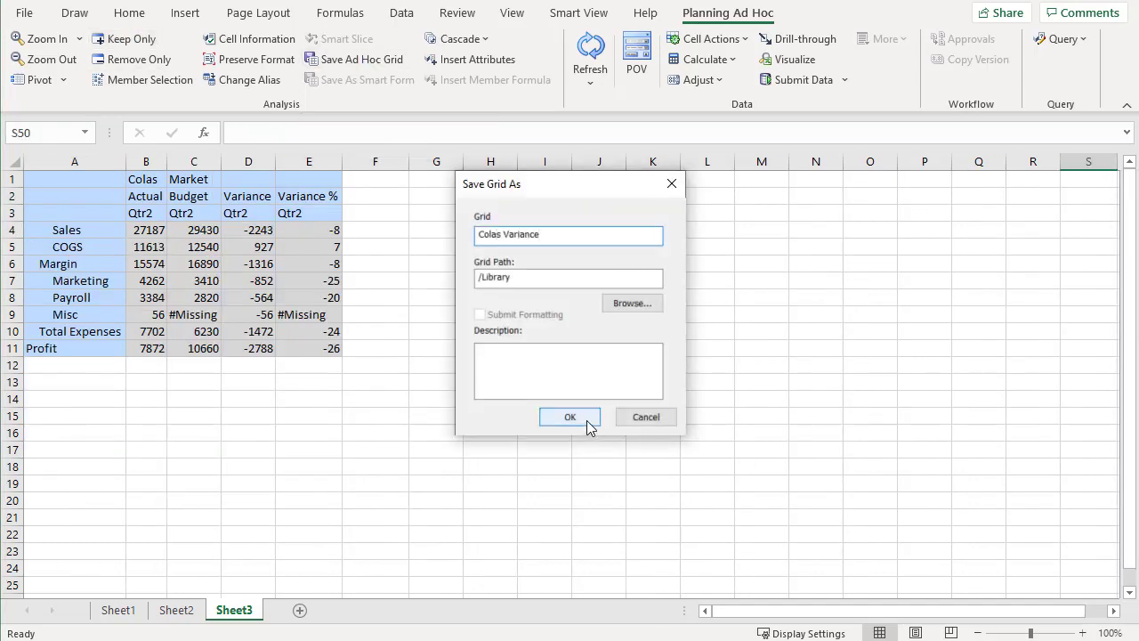